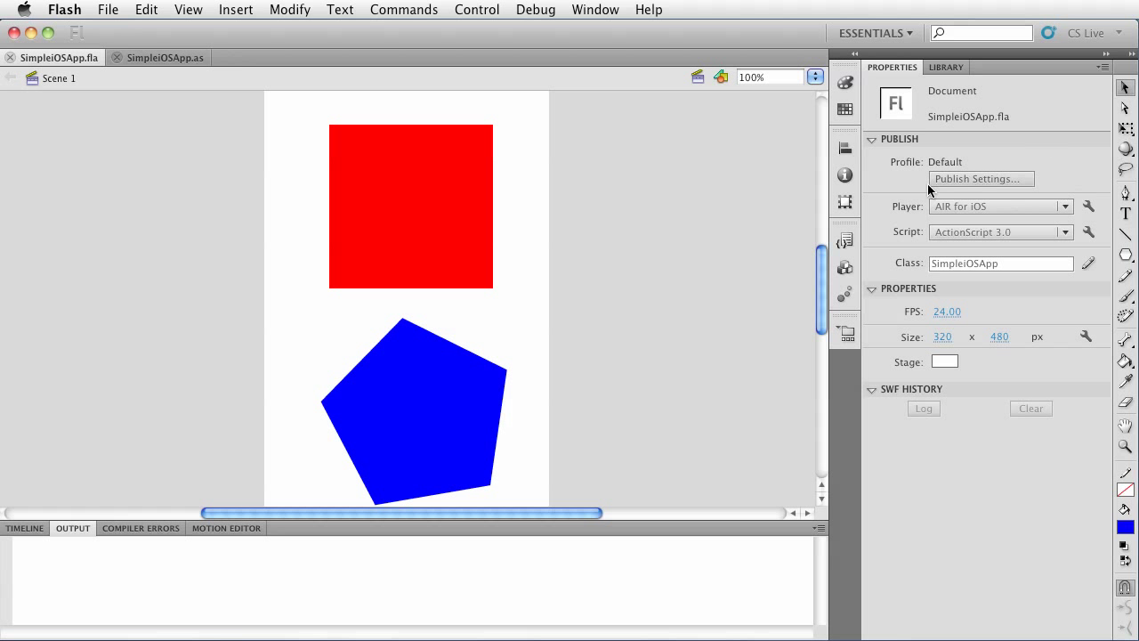
# In the AIR for iOS settings, rename the app to 'Simple App' and keep version 1.0
pyautogui.click(1086, 207)
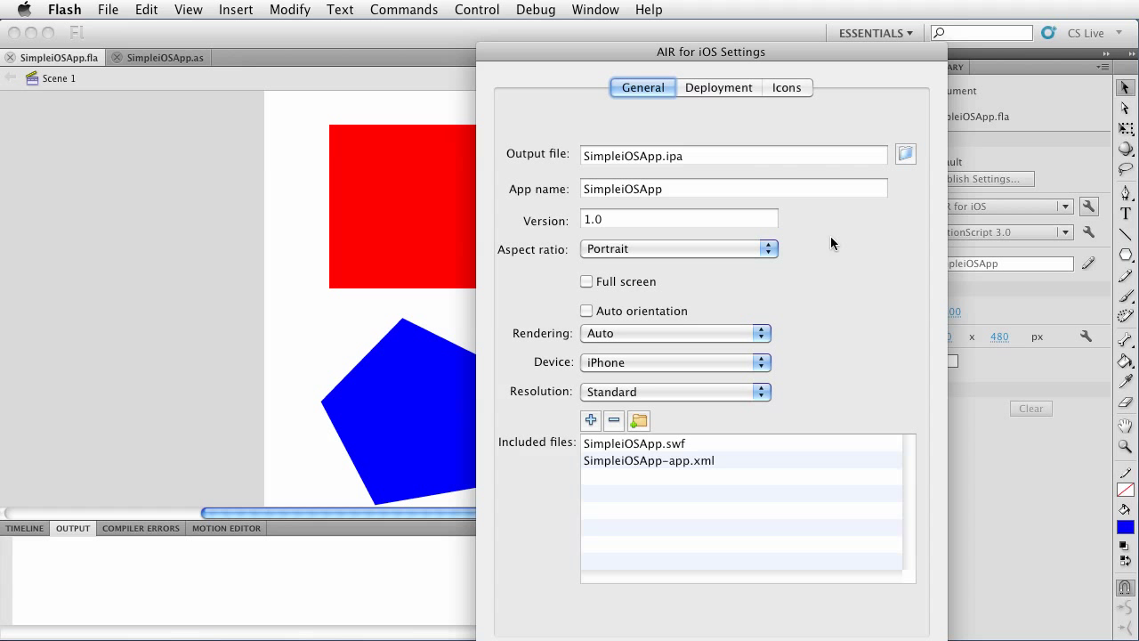
pyautogui.moveTo(840, 54); pyautogui.dragTo(660, 32)
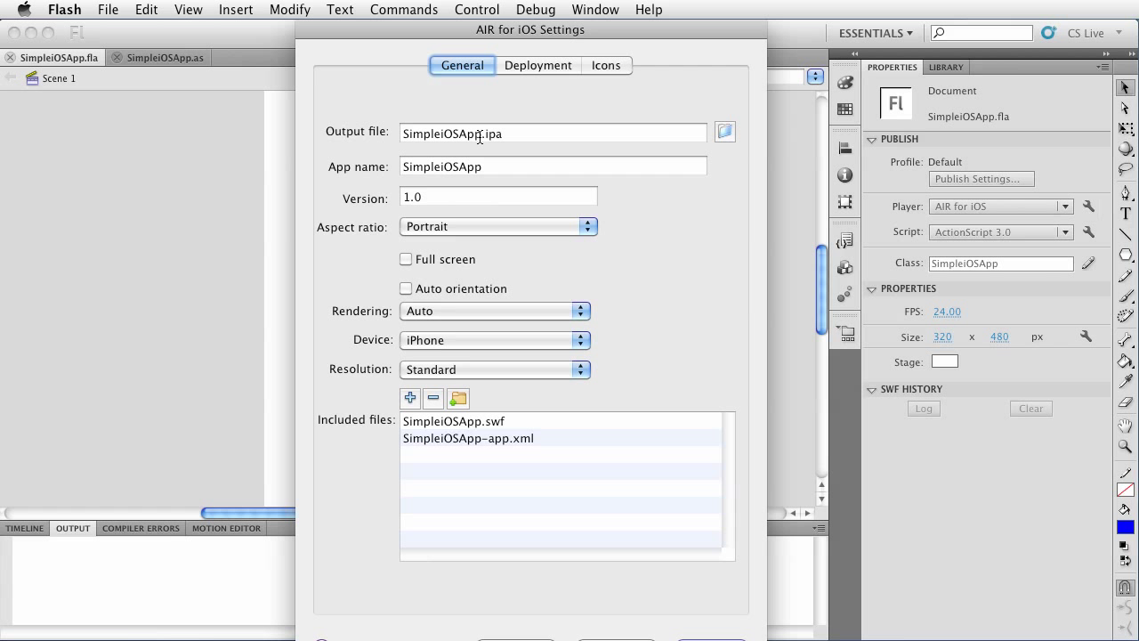
pyautogui.moveTo(500, 169); pyautogui.dragTo(398, 167)
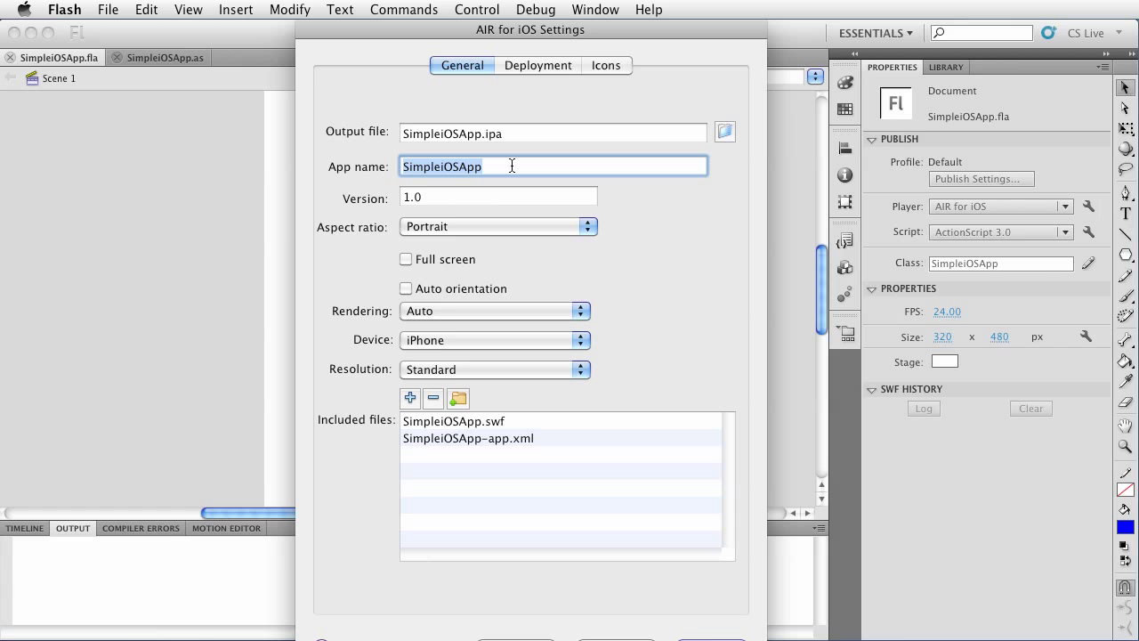
pyautogui.write('Simple')
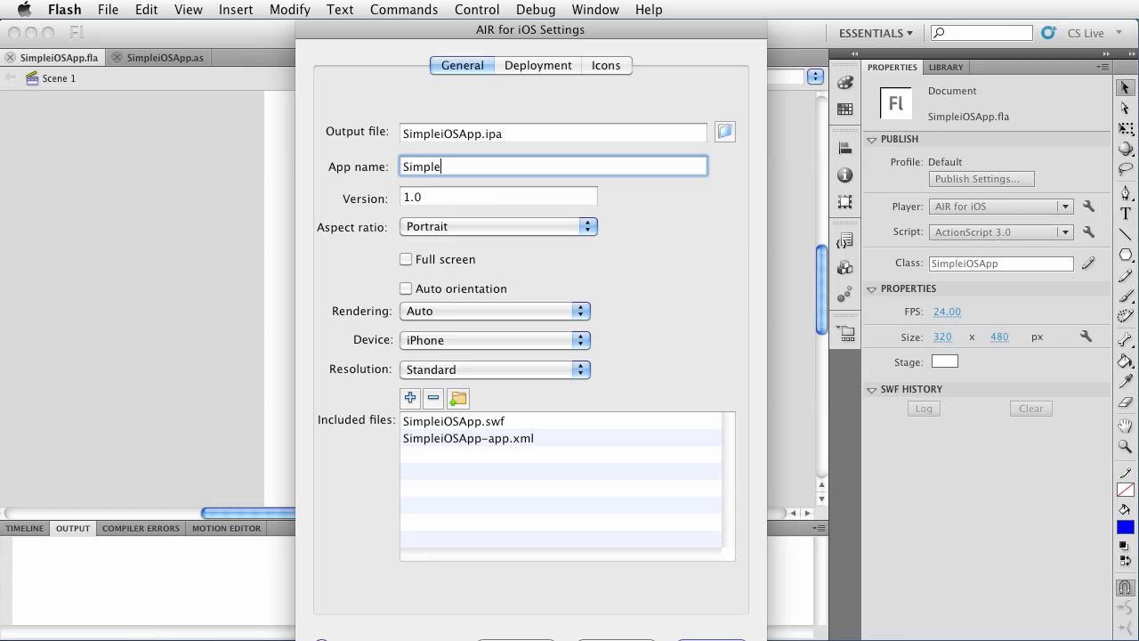
pyautogui.write(' App')
pyautogui.press('Tab')
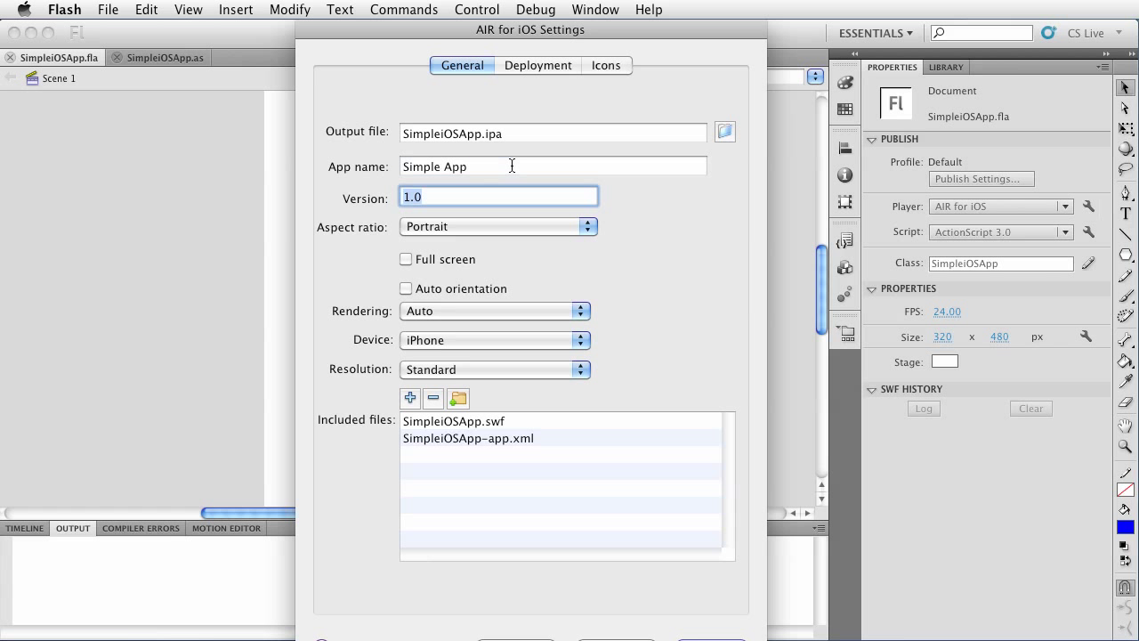
pyautogui.click(442, 198)
# Keep Portrait aspect ratio, enable Full screen, and leave Auto orientation unchecked
pyautogui.click(587, 227)
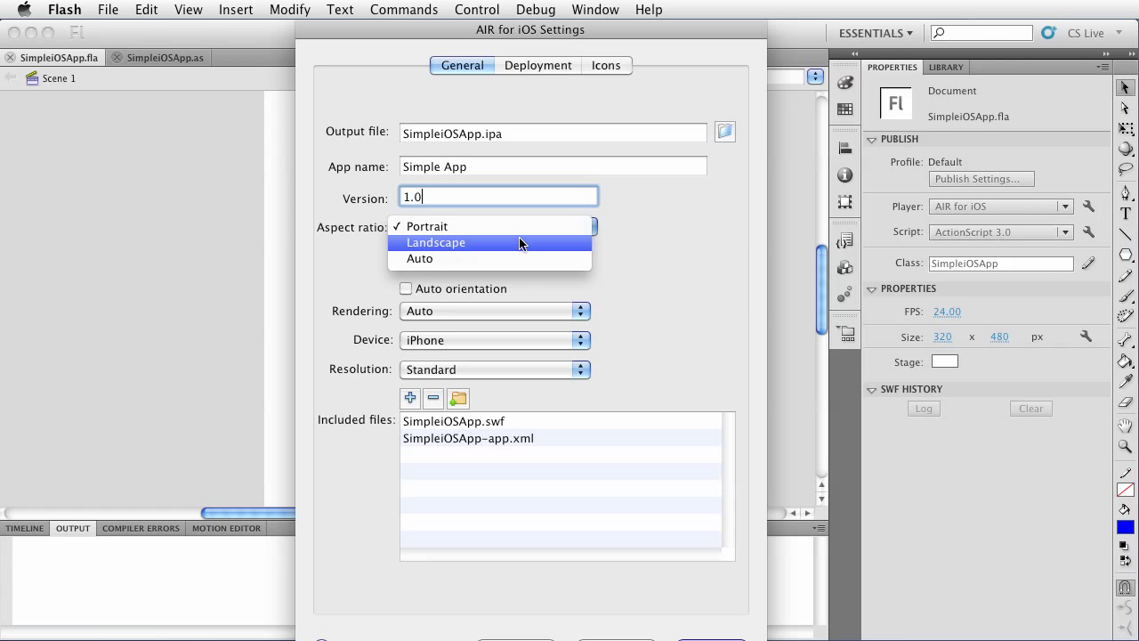
pyautogui.click(523, 228)
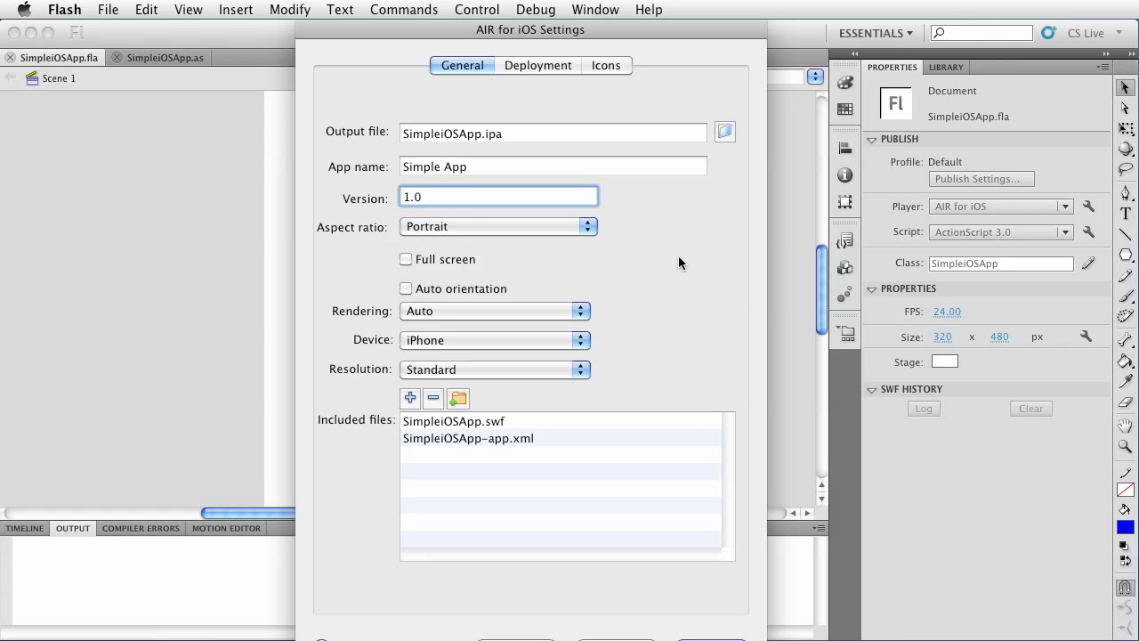
pyautogui.click(407, 261)
pyautogui.click(460, 287)
pyautogui.click(406, 289)
# Set rendering to CPU and keep iPhone as the target device
pyautogui.click(580, 311)
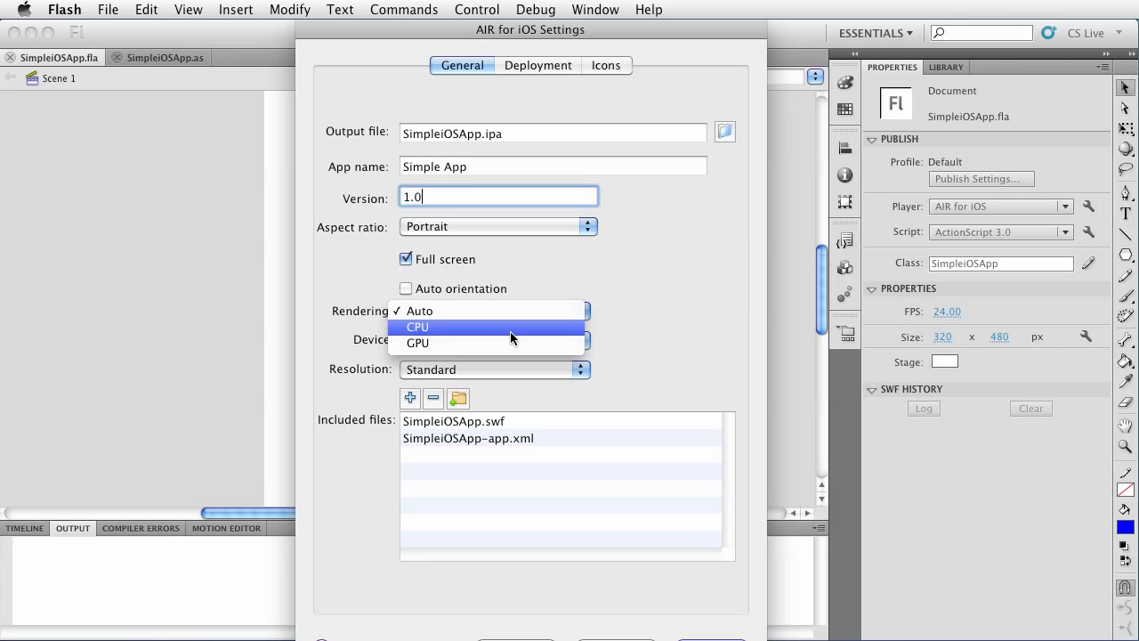
pyautogui.click(510, 331)
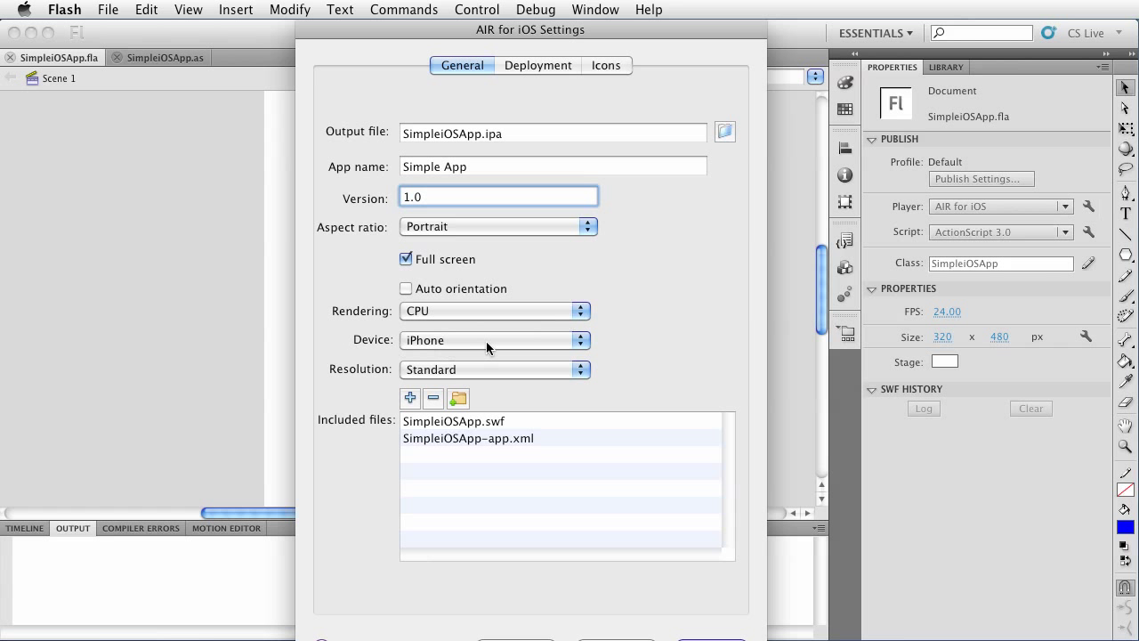
pyautogui.click(578, 340)
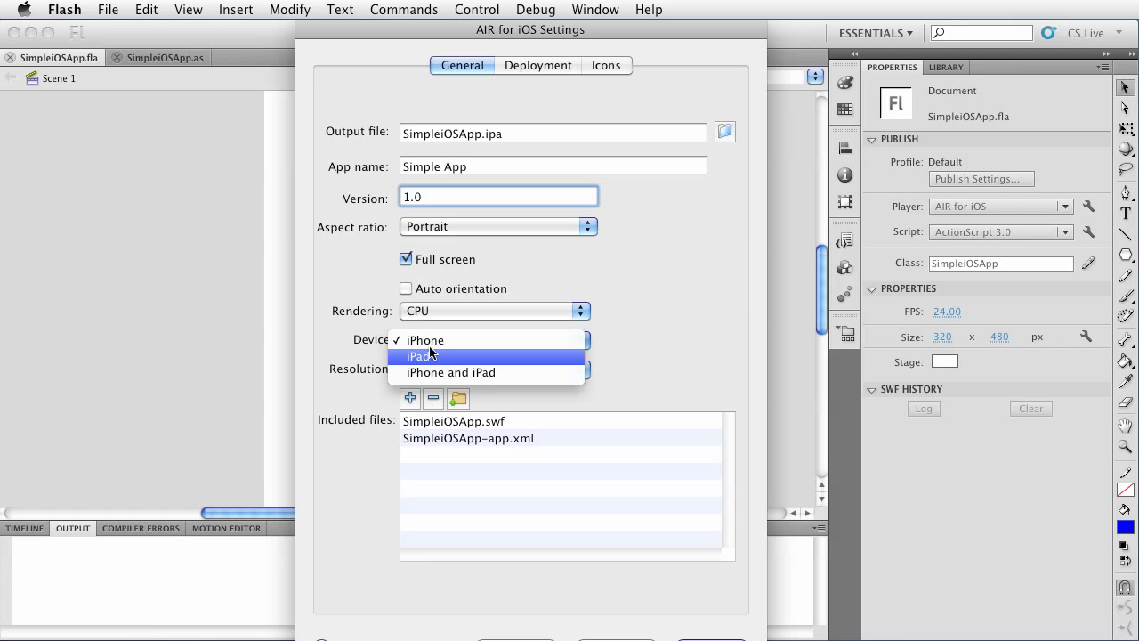
pyautogui.click(567, 341)
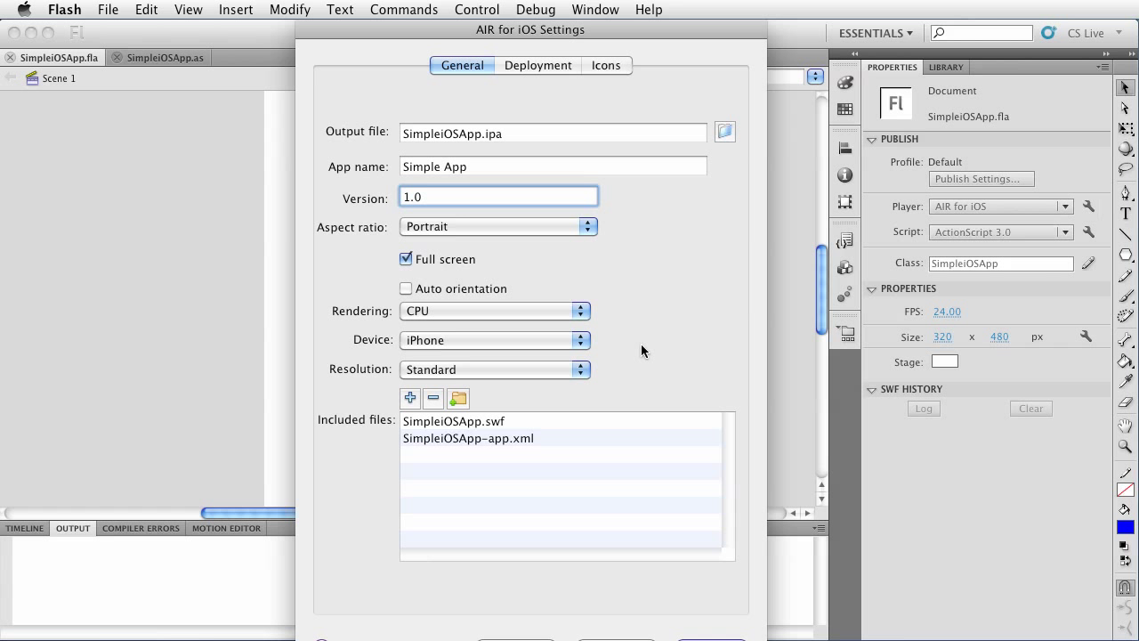
pyautogui.click(581, 370)
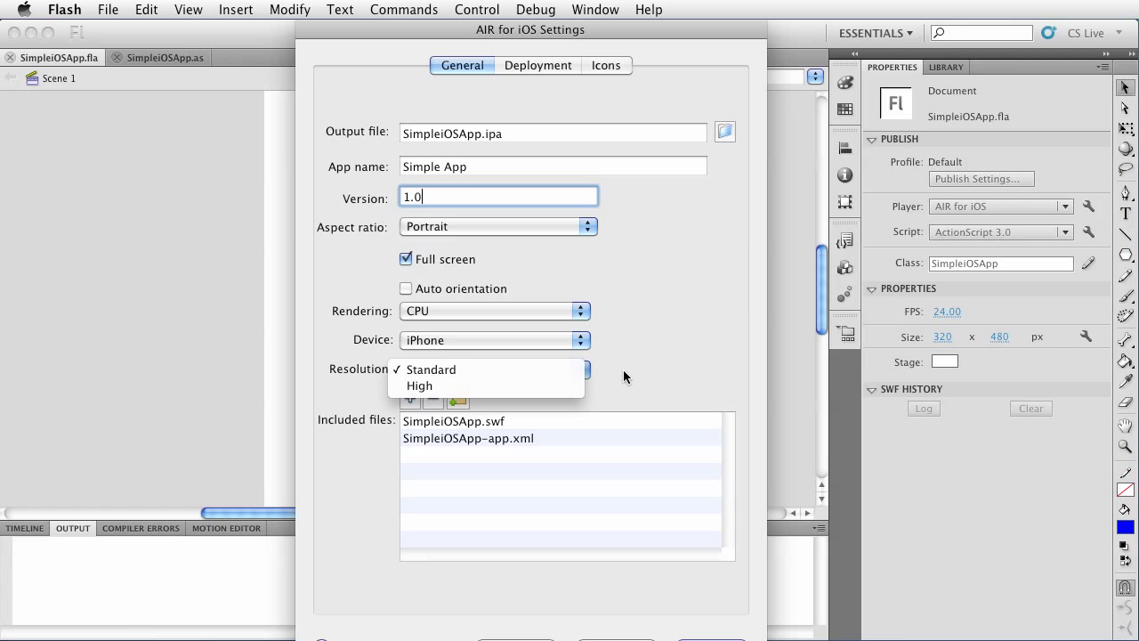
# Pick High in the Resolution menu
pyautogui.click(514, 386)
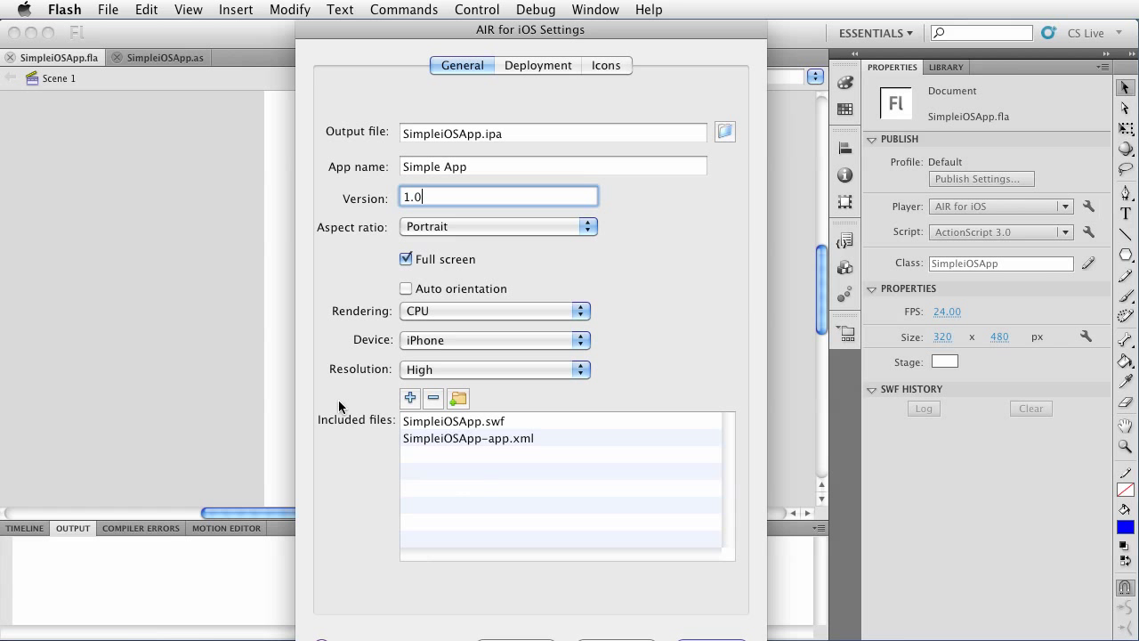
# On the Deployment tab, load iBrentCert.p12 from the Desktop as the signing certificate
pyautogui.click(541, 68)
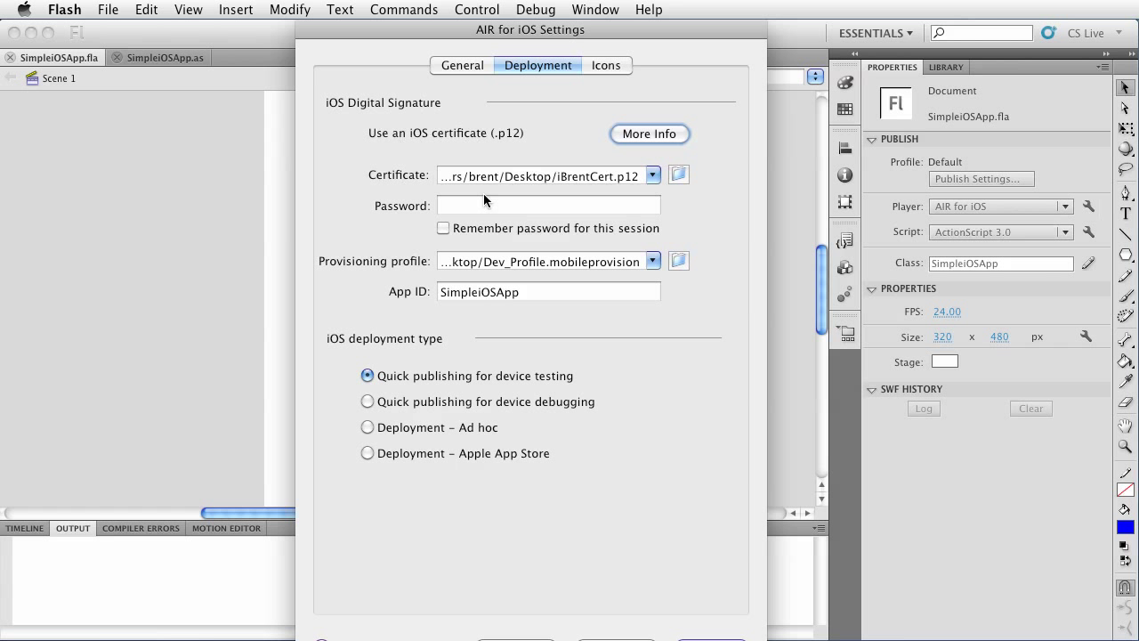
pyautogui.click(677, 174)
pyautogui.click(412, 239)
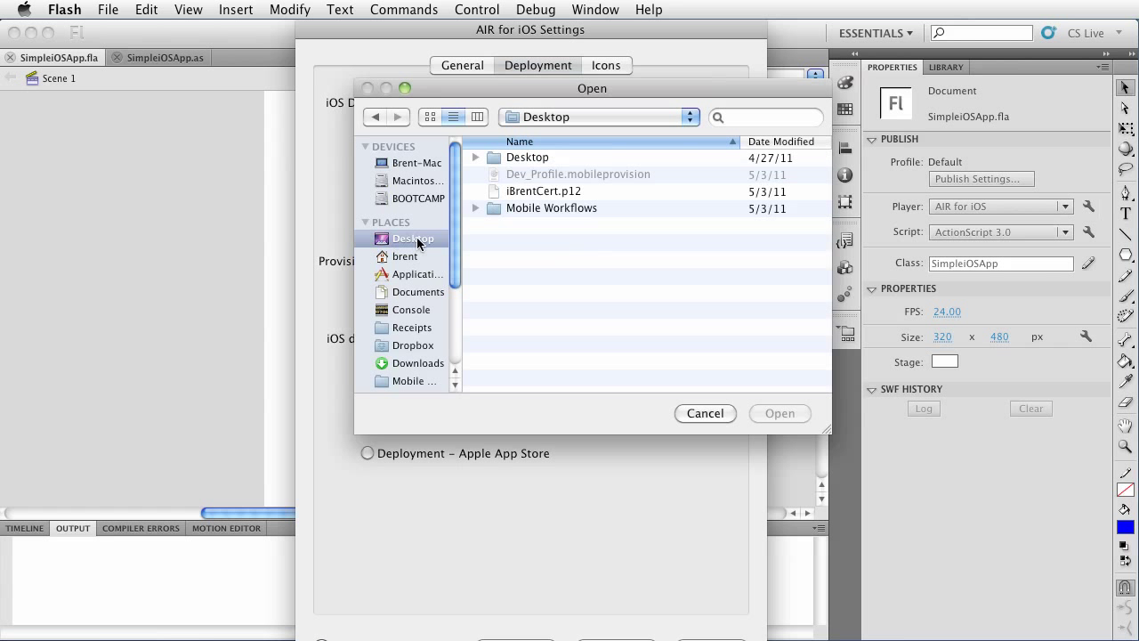
pyautogui.click(562, 191)
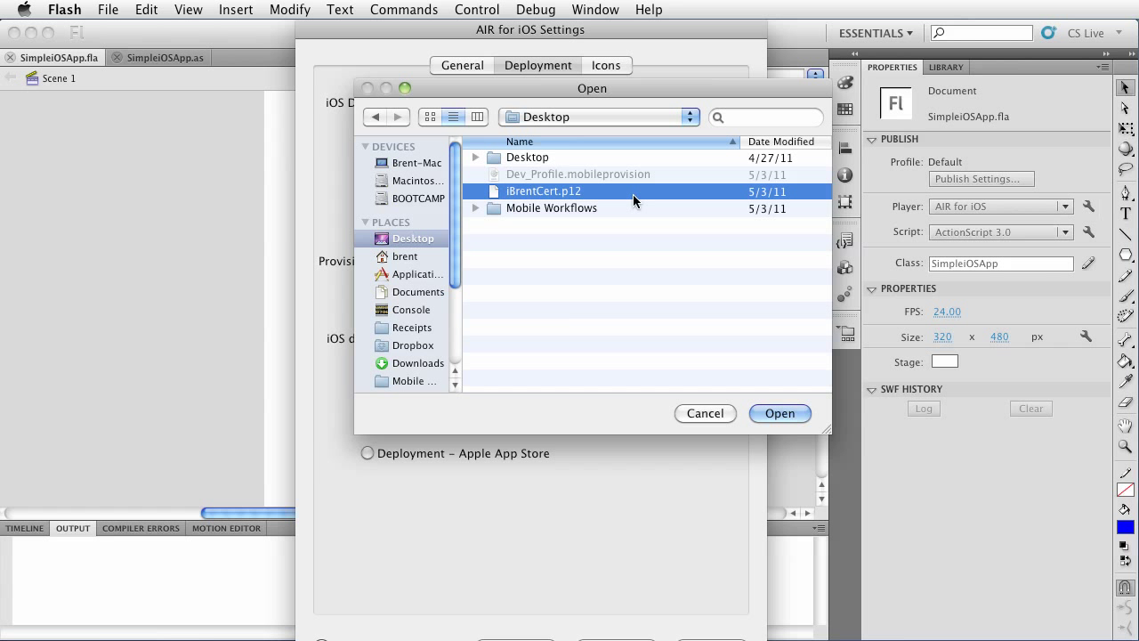
pyautogui.click(779, 413)
pyautogui.click(483, 206)
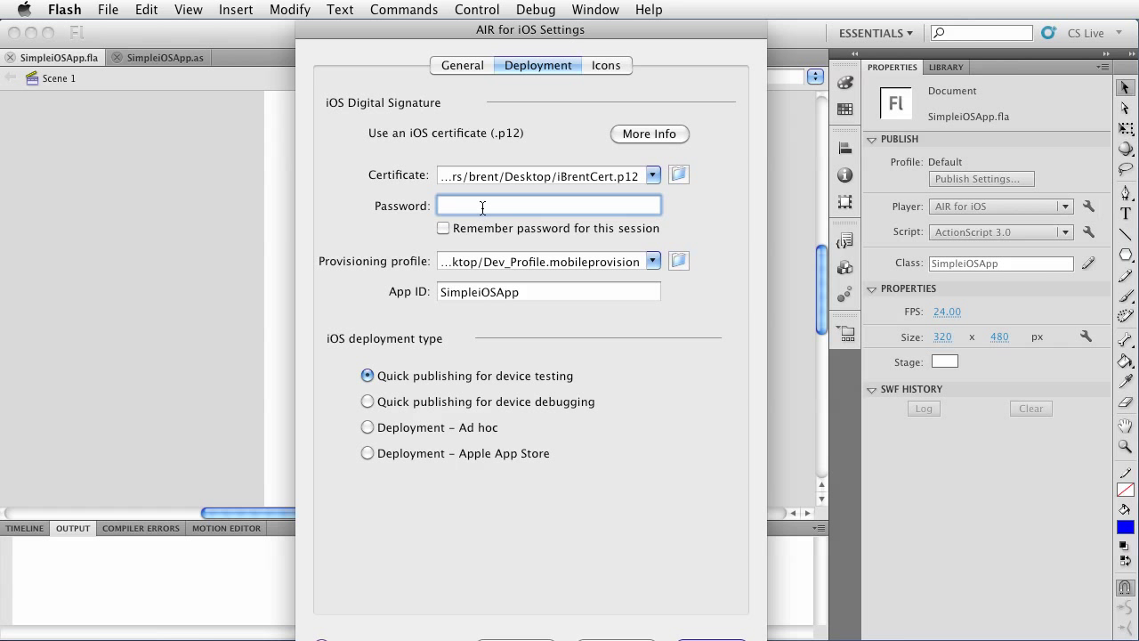
pyautogui.click(443, 228)
# Choose Dev_Profile.mobileprovision from the Desktop as the provisioning profile
pyautogui.click(678, 259)
pyautogui.click(408, 237)
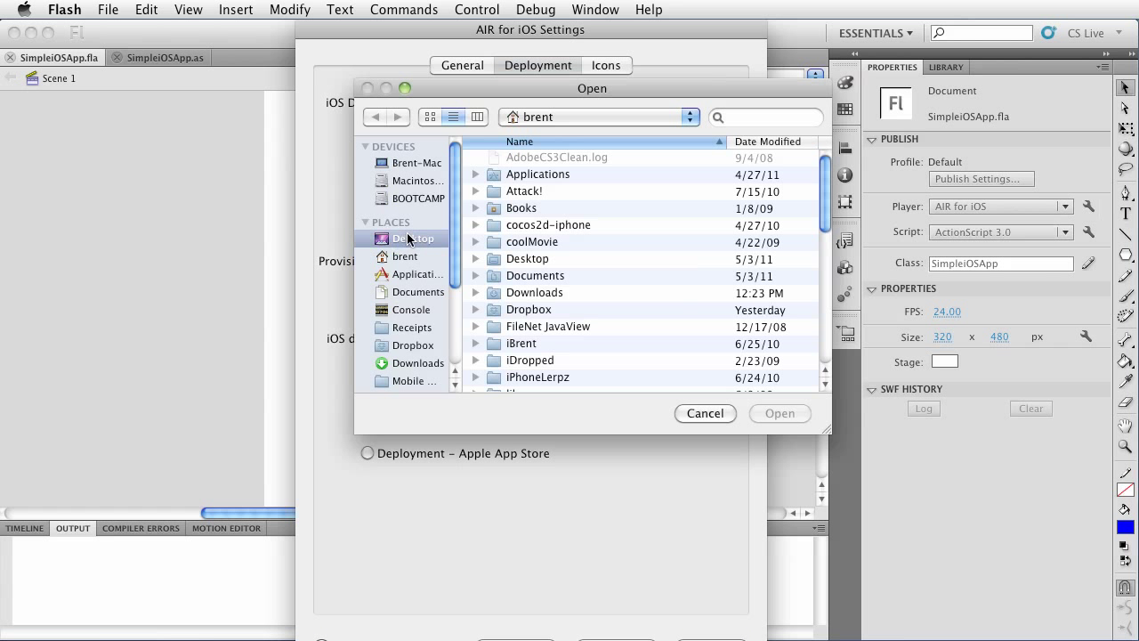
pyautogui.click(565, 175)
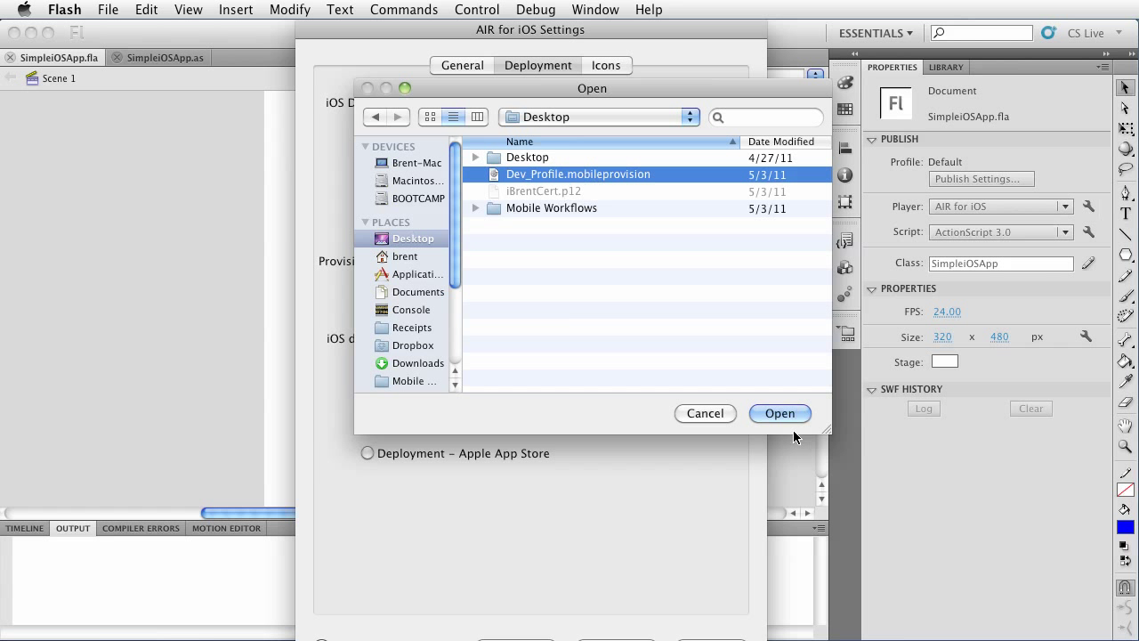
pyautogui.click(775, 412)
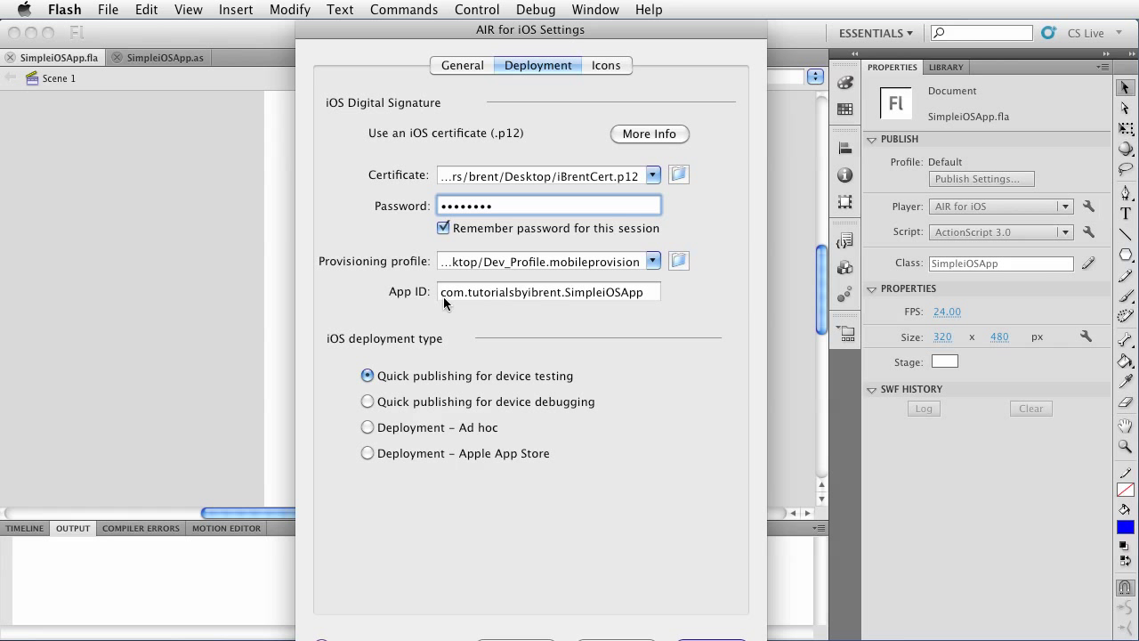
# Inspect the App ID com.tutorialsbyibrent.SimpleiOSApp, highlighting its SimpleiOSApp part
pyautogui.click(566, 297)
pyautogui.doubleClick(641, 296)
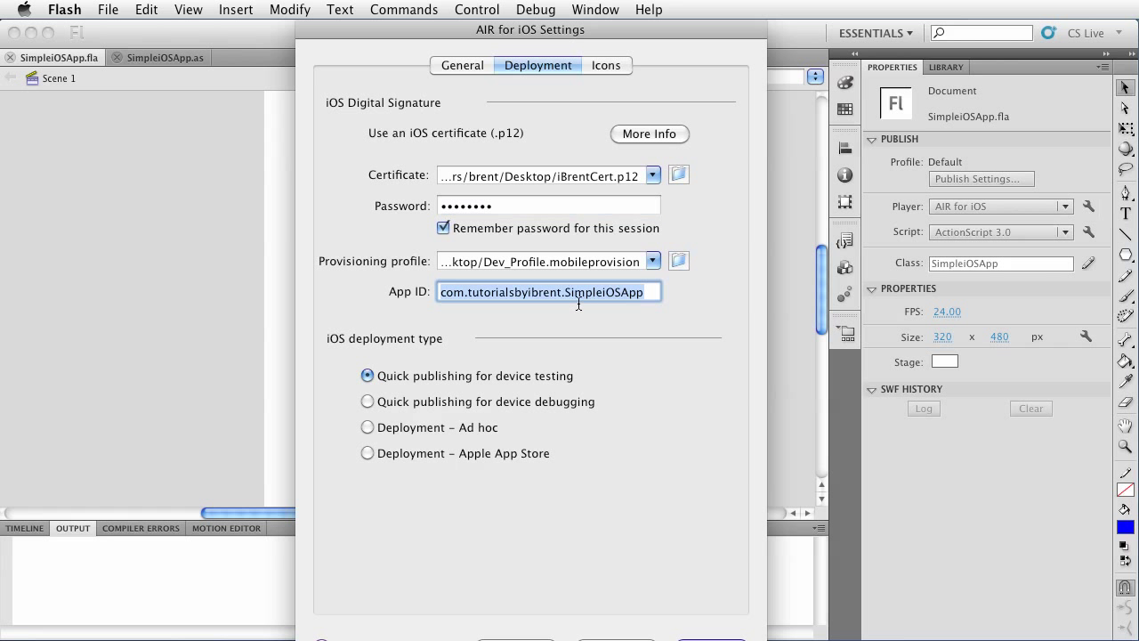
pyautogui.click(565, 293)
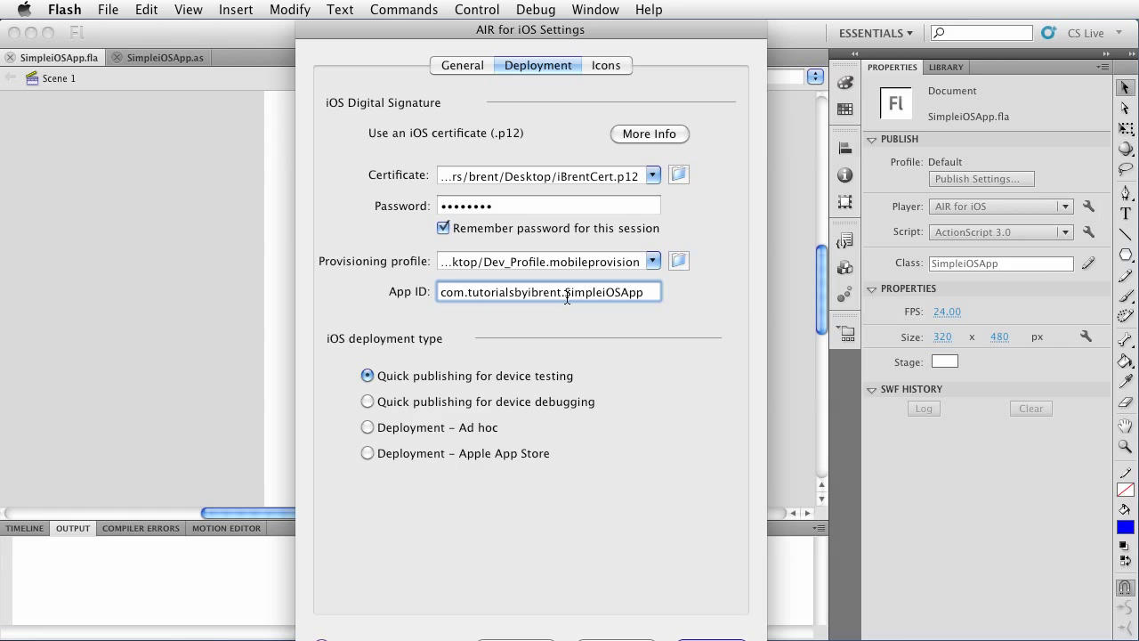
pyautogui.moveTo(564, 293); pyautogui.dragTo(653, 296)
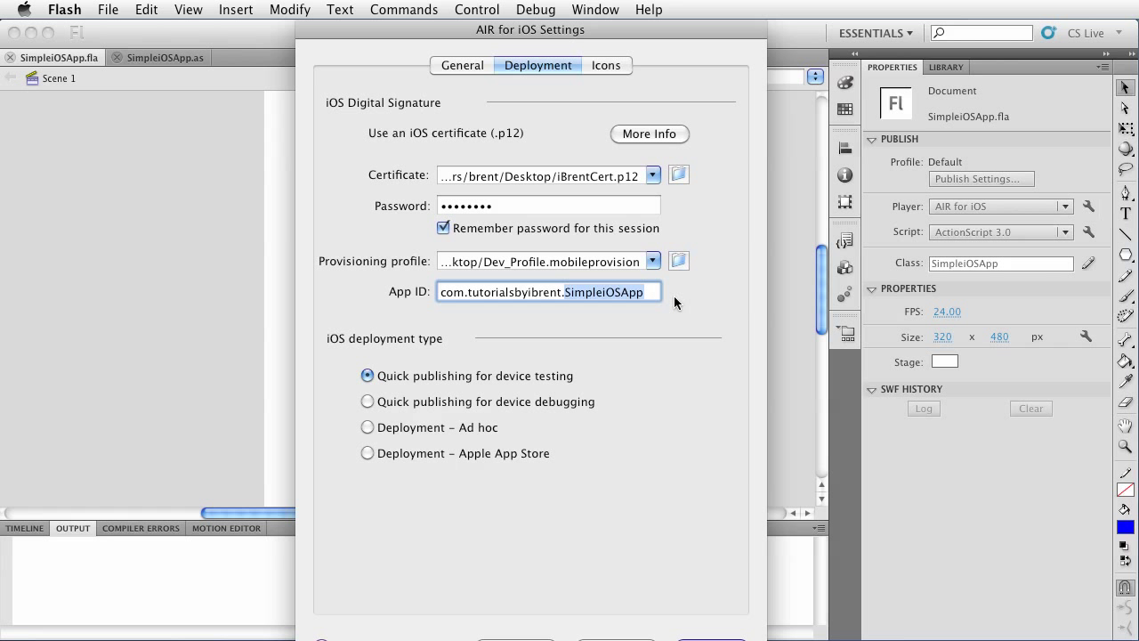
pyautogui.click(657, 293)
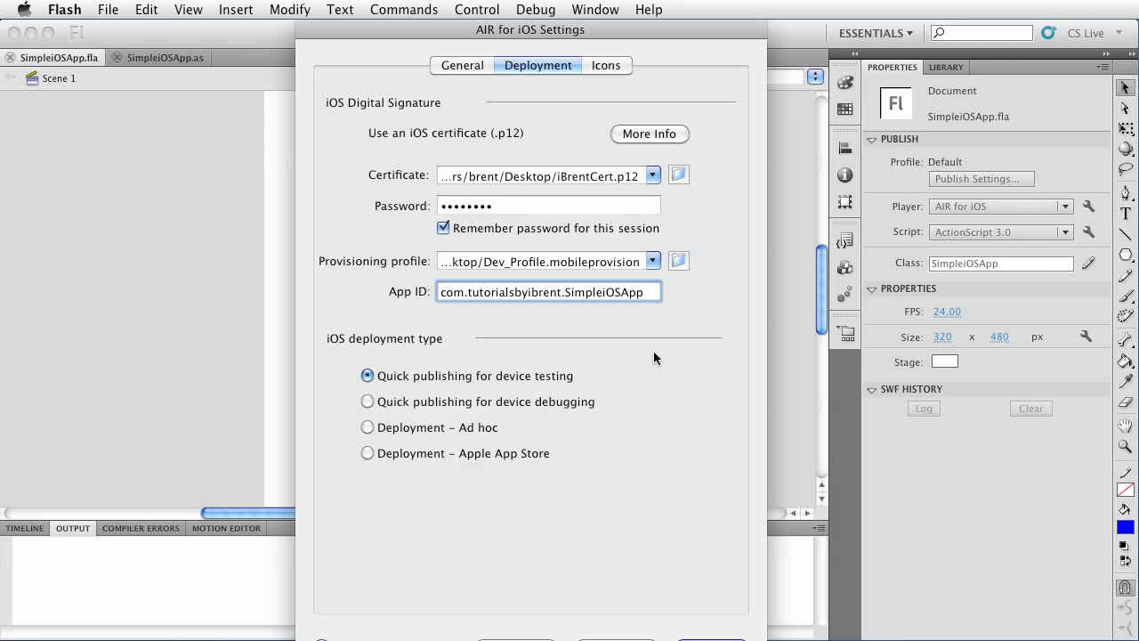
# Glance at the Icons tab, then return to the Deployment settings
pyautogui.click(614, 67)
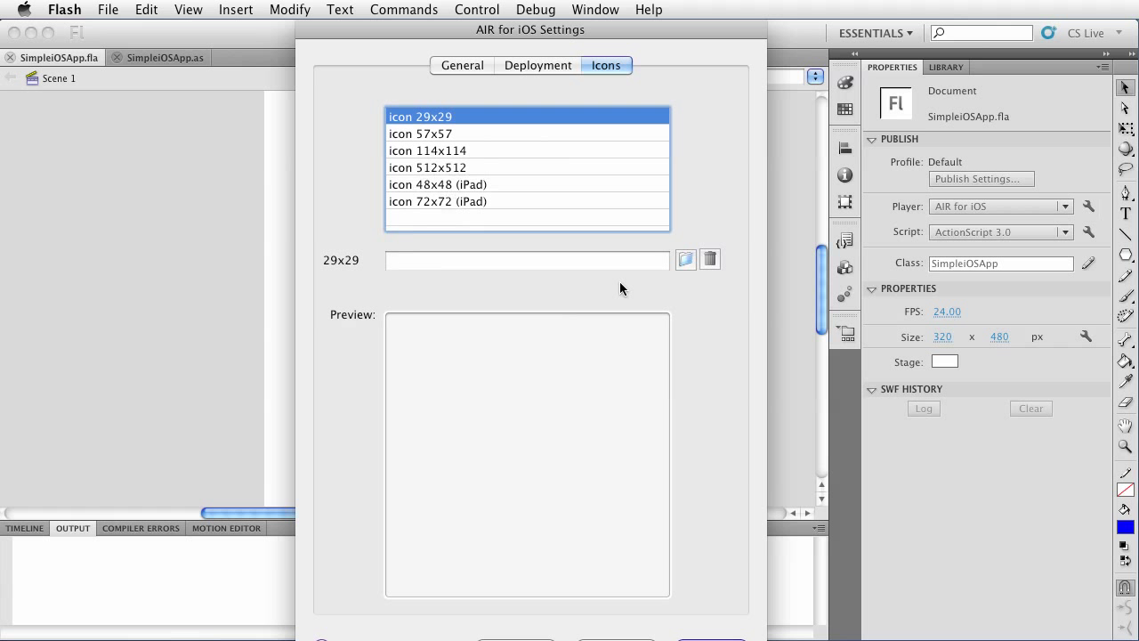
pyautogui.click(537, 66)
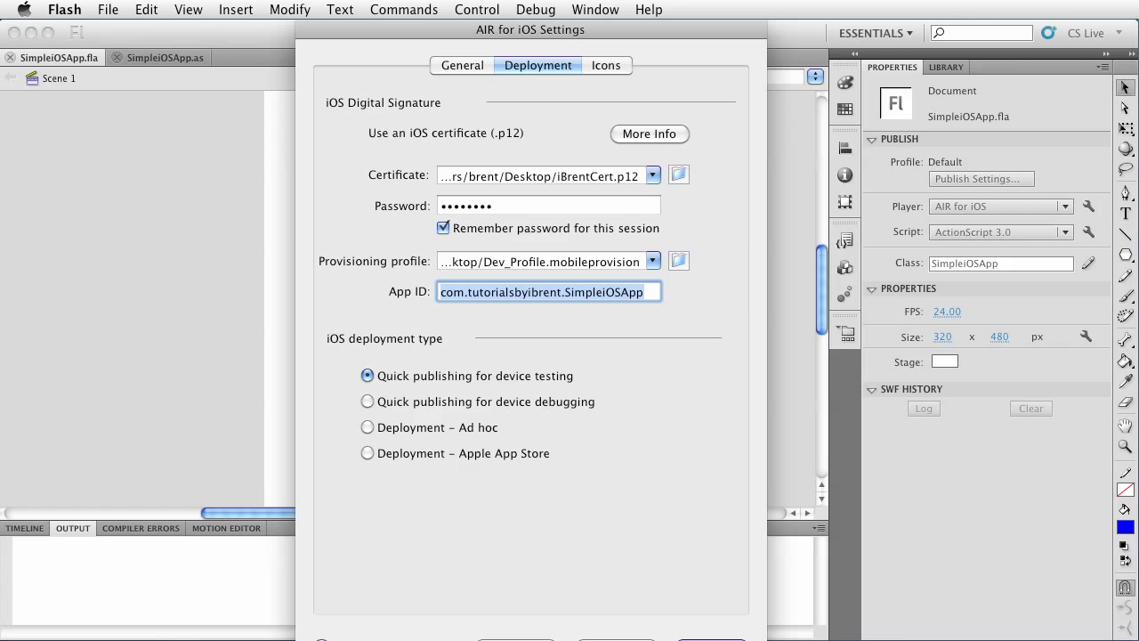
# Publish SimpleiOSApp.ipa and close the AIR for iOS Settings with OK
pyautogui.click(516, 638)
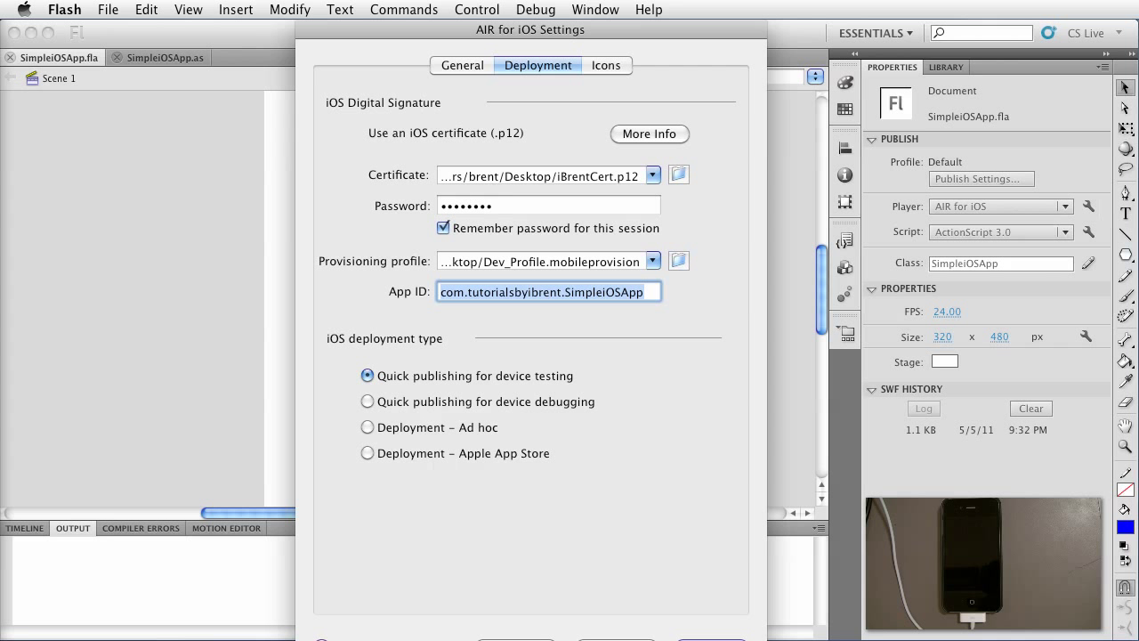
pyautogui.click(711, 640)
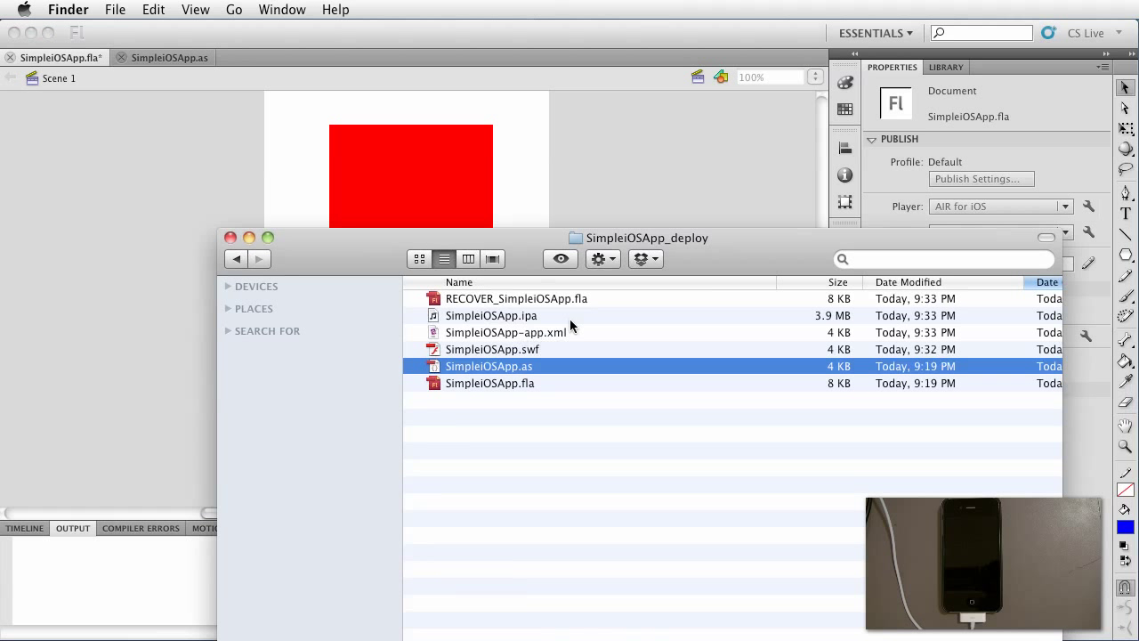
# Raise the SimpleiOSApp_deploy folder window and select SimpleiOSApp.ipa beside SimpleiOSApp.swf
pyautogui.moveTo(624, 216); pyautogui.dragTo(613, 125)
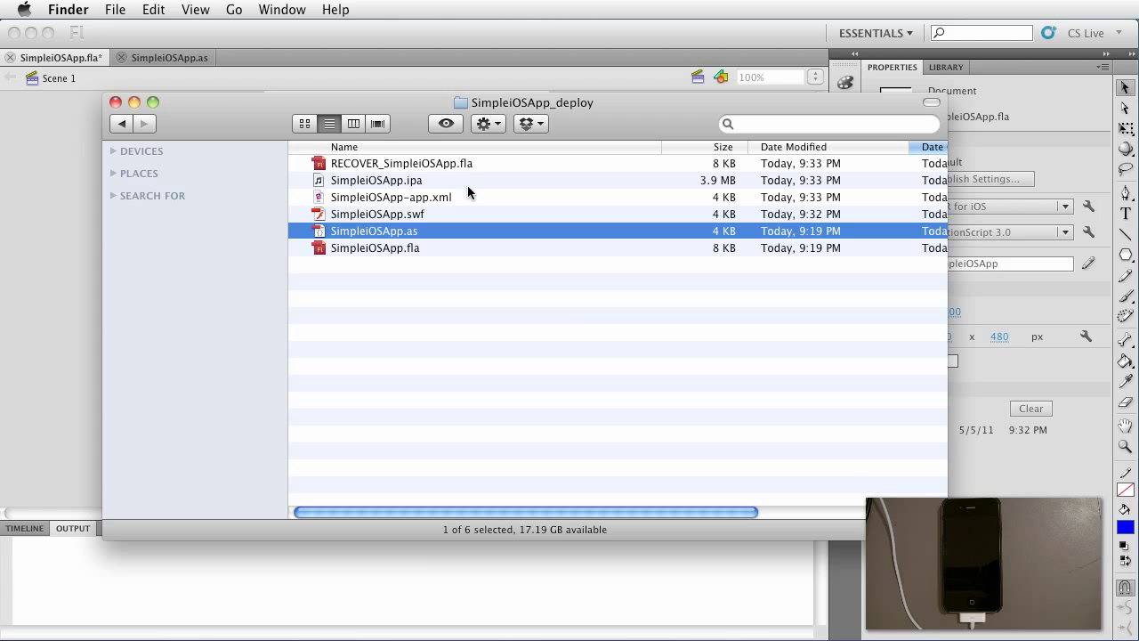
pyautogui.click(381, 182)
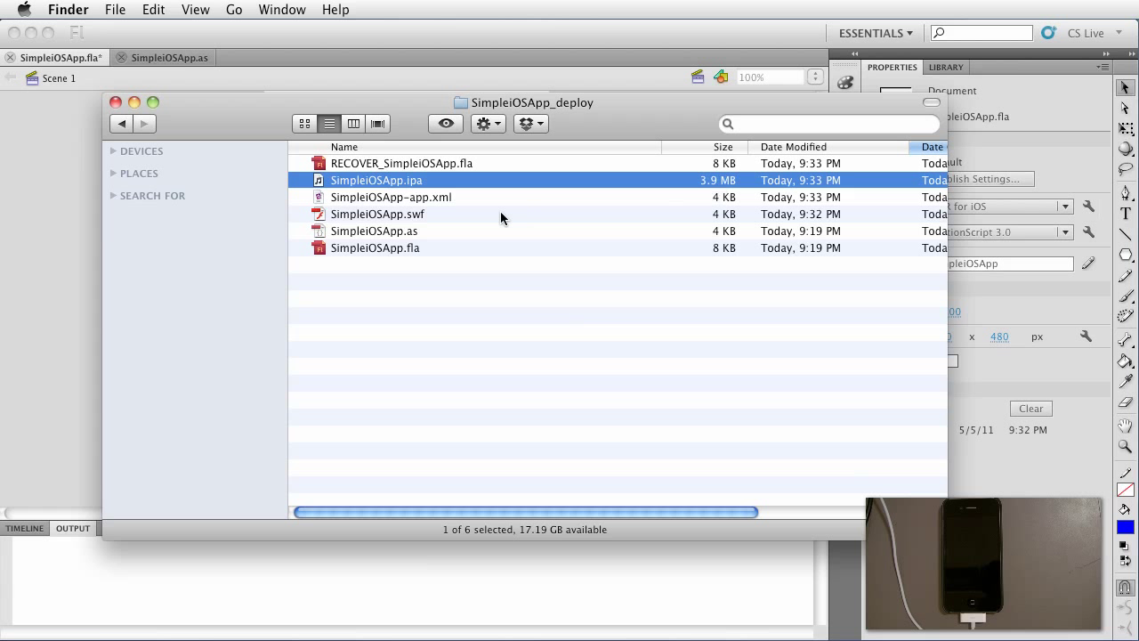
pyautogui.click(410, 218)
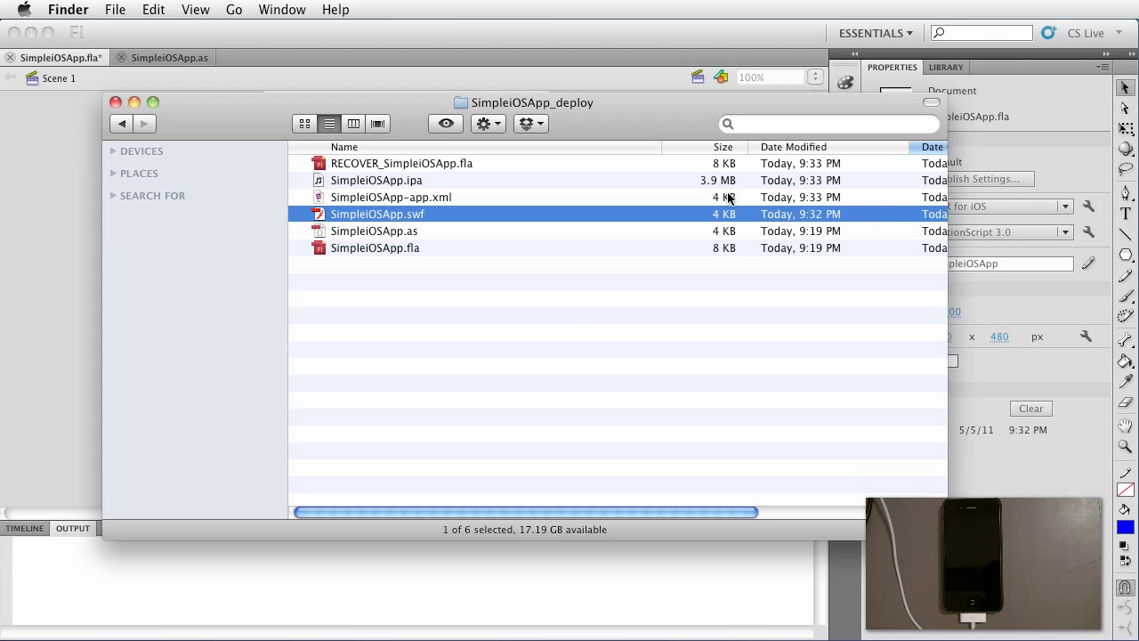
pyautogui.click(699, 181)
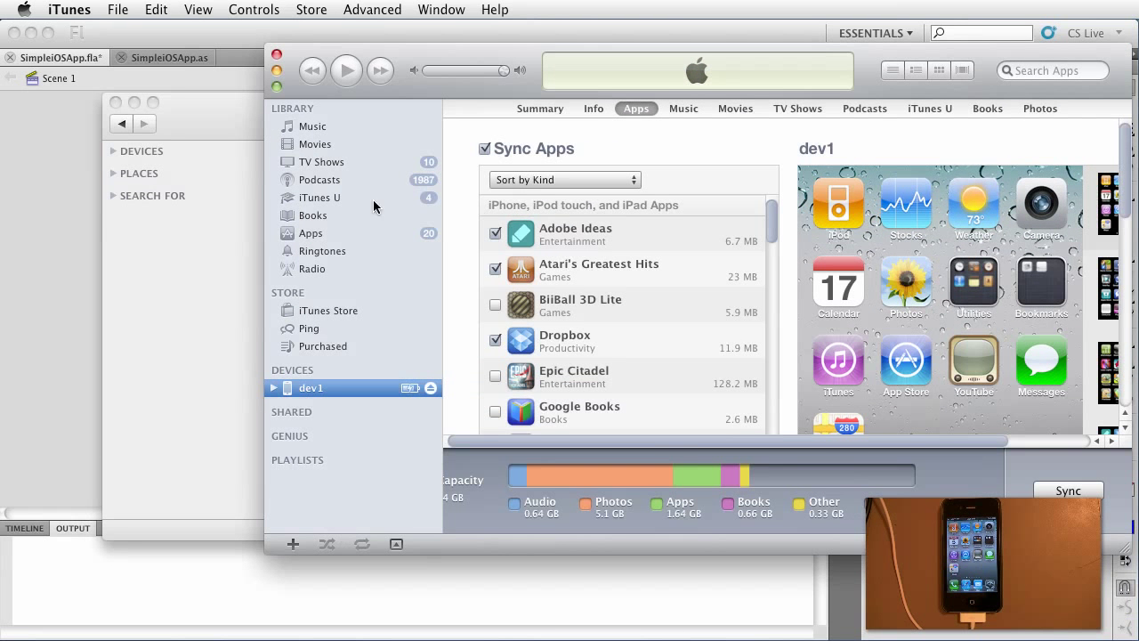
# Scroll dev1's Apps sync page to the end of the app list and File Sharing
pyautogui.moveTo(419, 93); pyautogui.dragTo(351, 72)
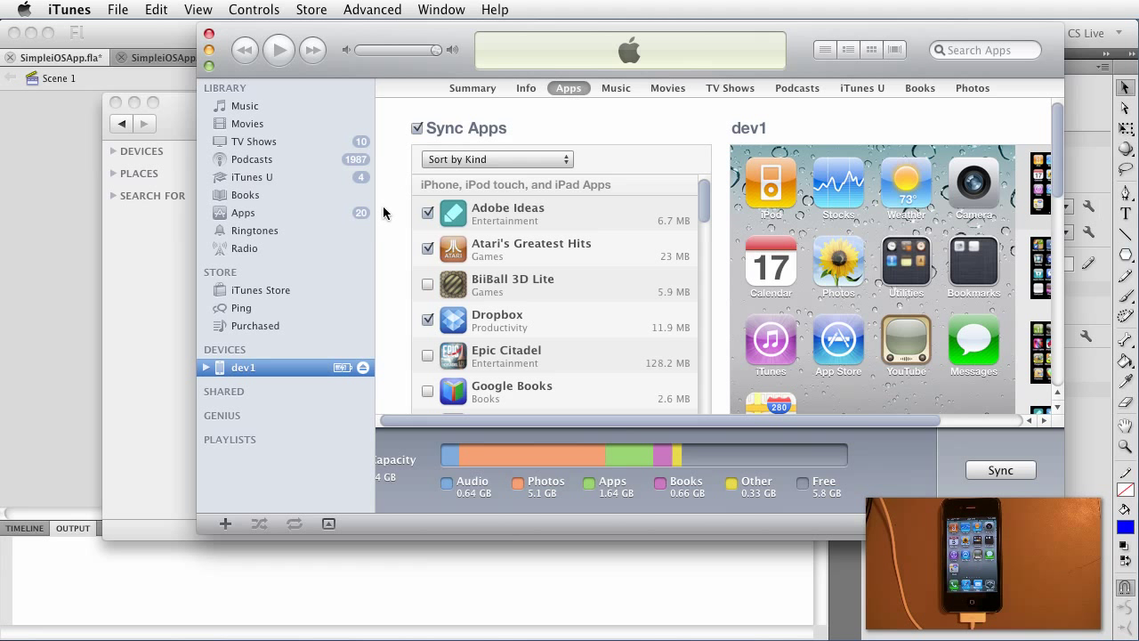
pyautogui.scroll(-1, 386, 218)
pyautogui.scroll(-2, 386, 218)
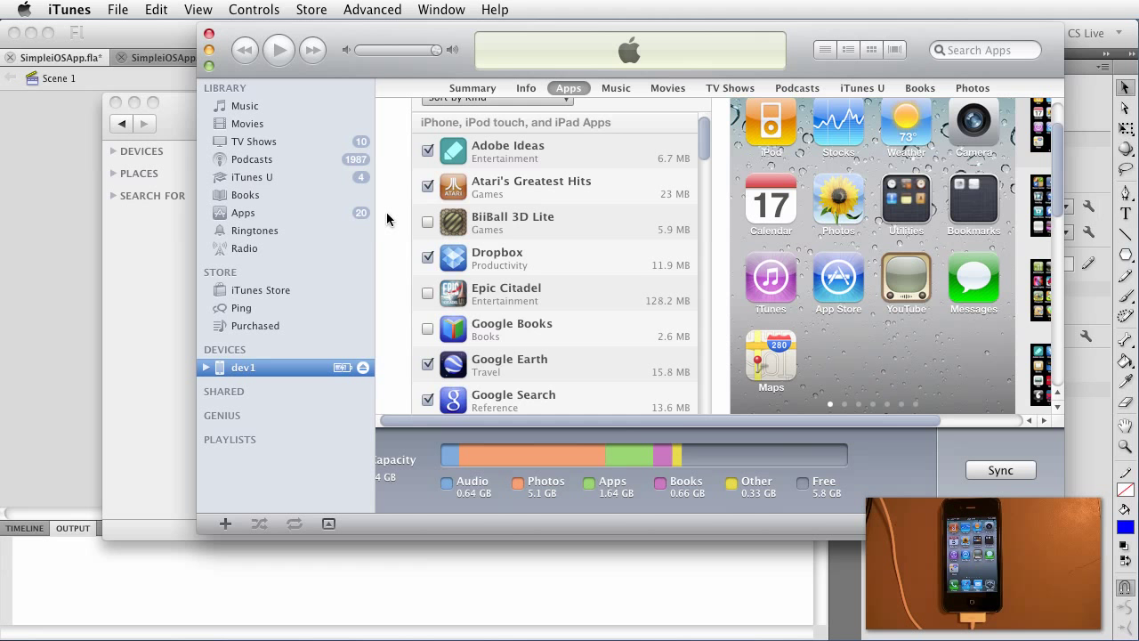
pyautogui.scroll(-3, 386, 219)
pyautogui.scroll(-3, 386, 219)
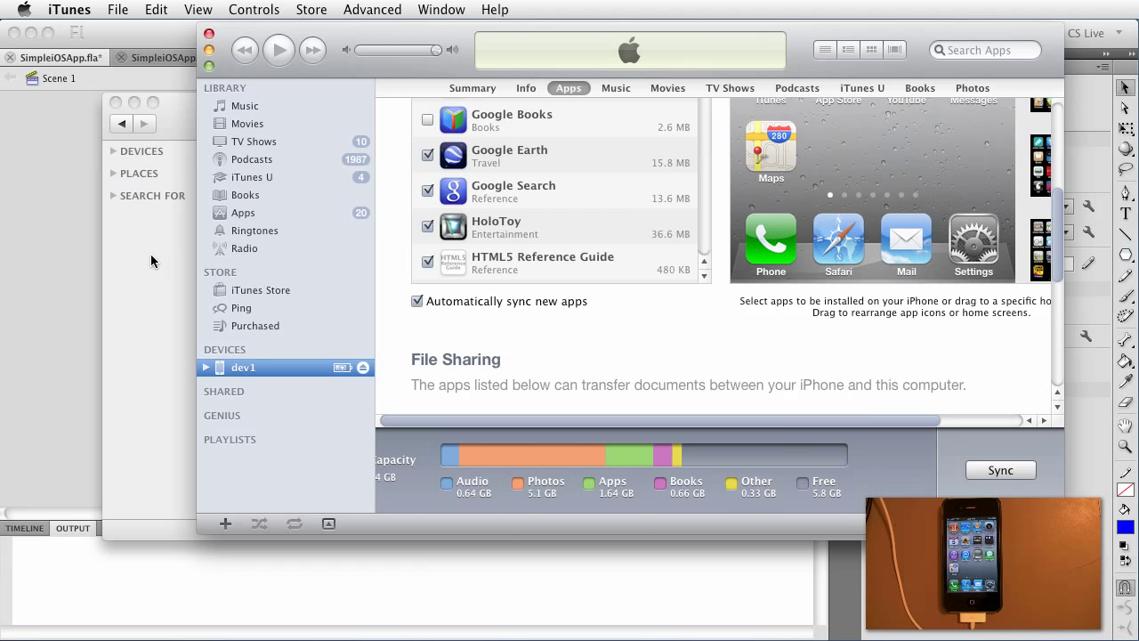
# Drag SimpleiOSApp.ipa into the iTunes Apps library and replace the existing Simple App
pyautogui.moveTo(181, 118); pyautogui.dragTo(666, 195)
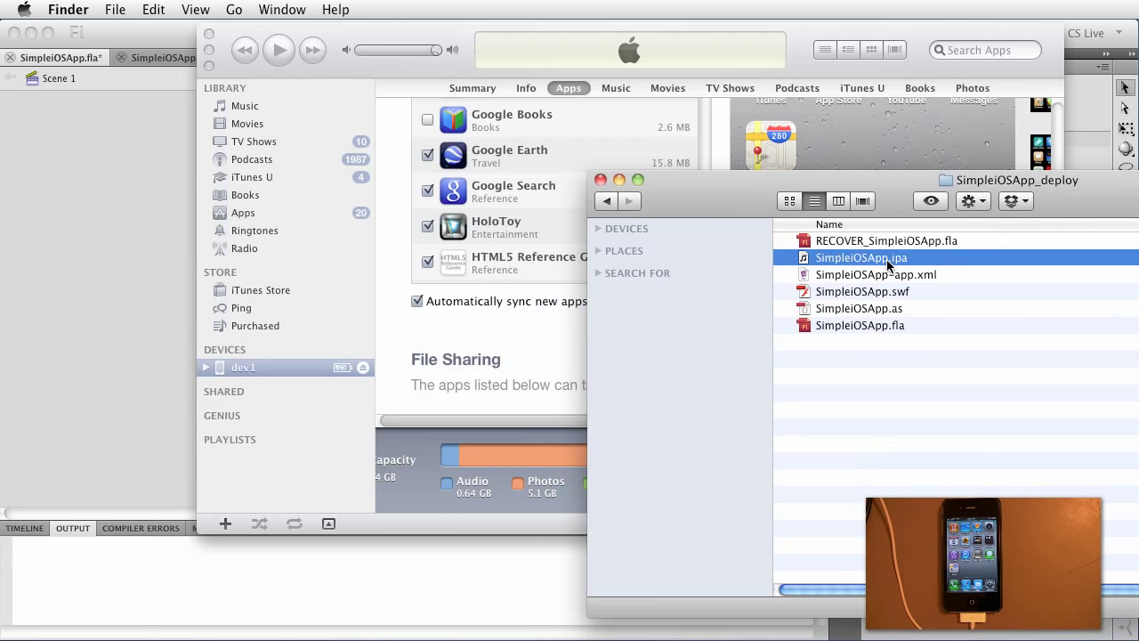
pyautogui.moveTo(816, 258); pyautogui.dragTo(292, 194)
pyautogui.click(558, 189)
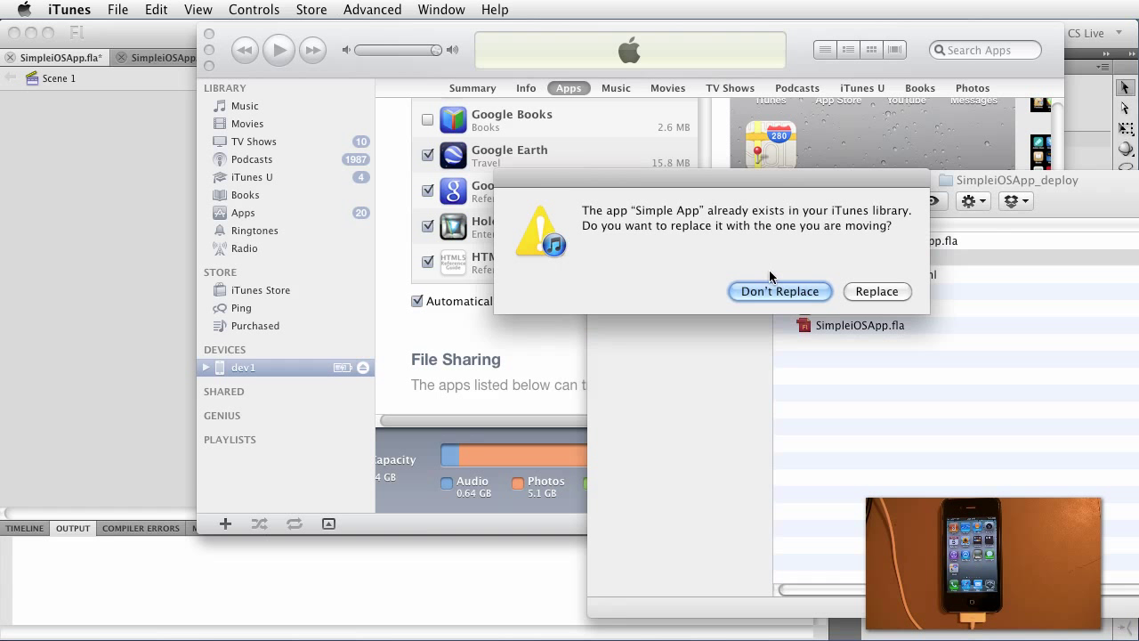
pyautogui.click(877, 291)
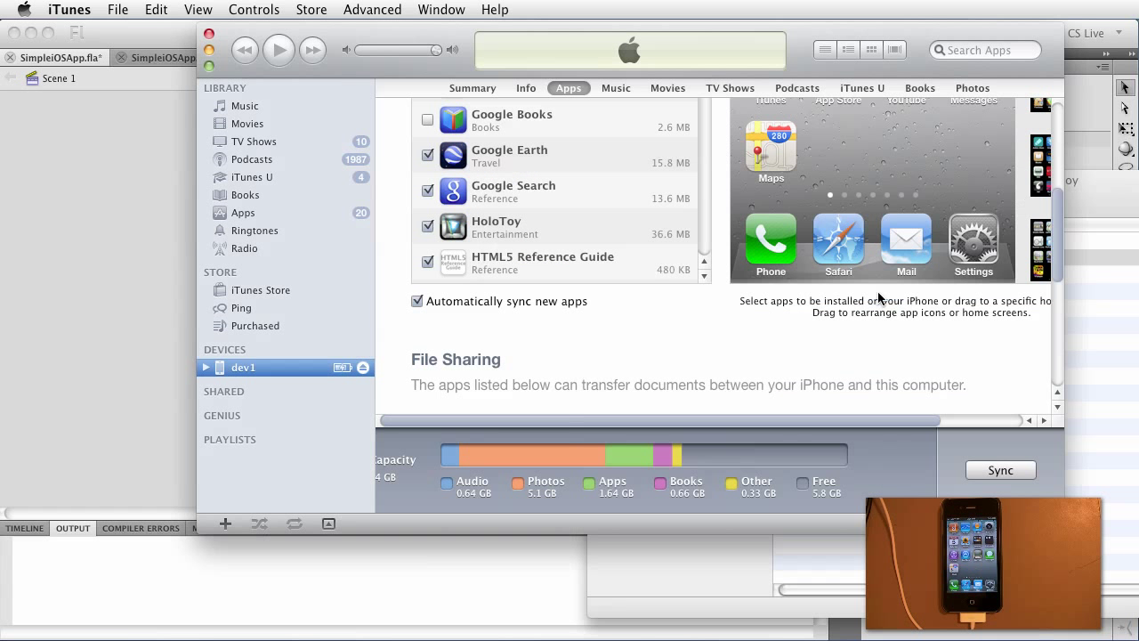
# On dev1's Sync Apps list, scroll down and tick Simple App's checkbox
pyautogui.click(236, 367)
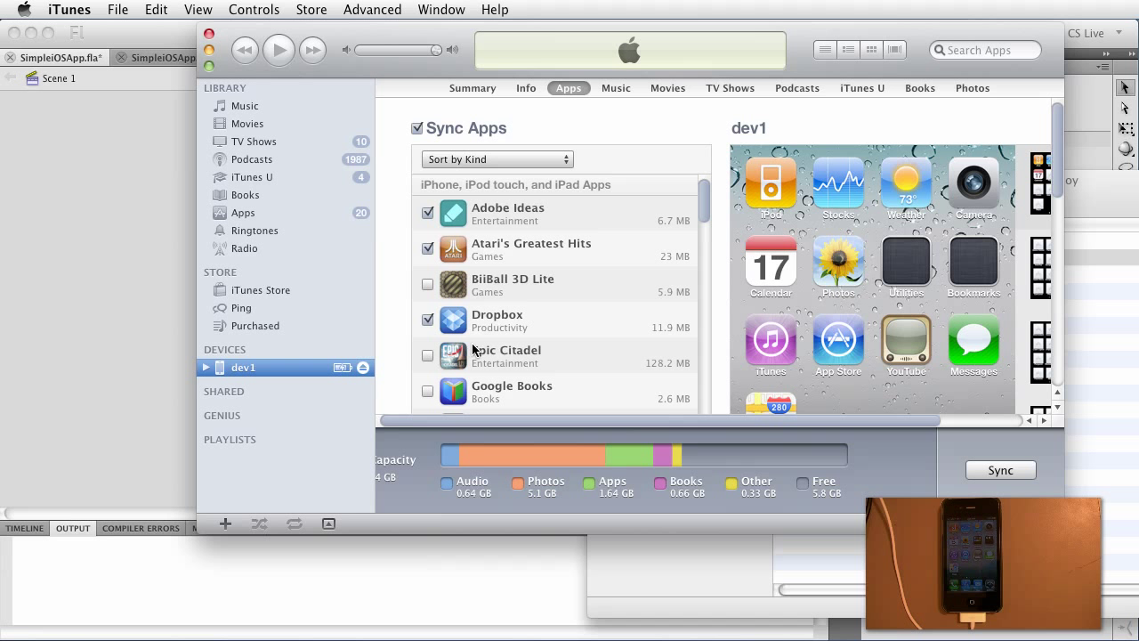
pyautogui.scroll(-4, 496, 311)
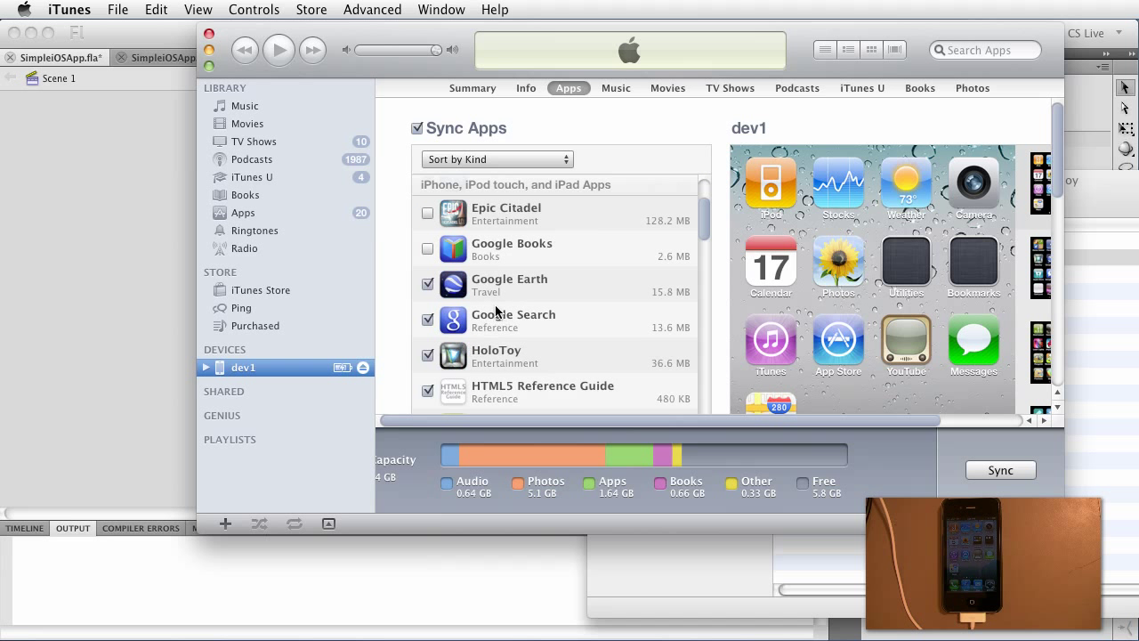
pyautogui.scroll(-3, 497, 311)
pyautogui.scroll(-6, 496, 312)
pyautogui.scroll(-7, 497, 311)
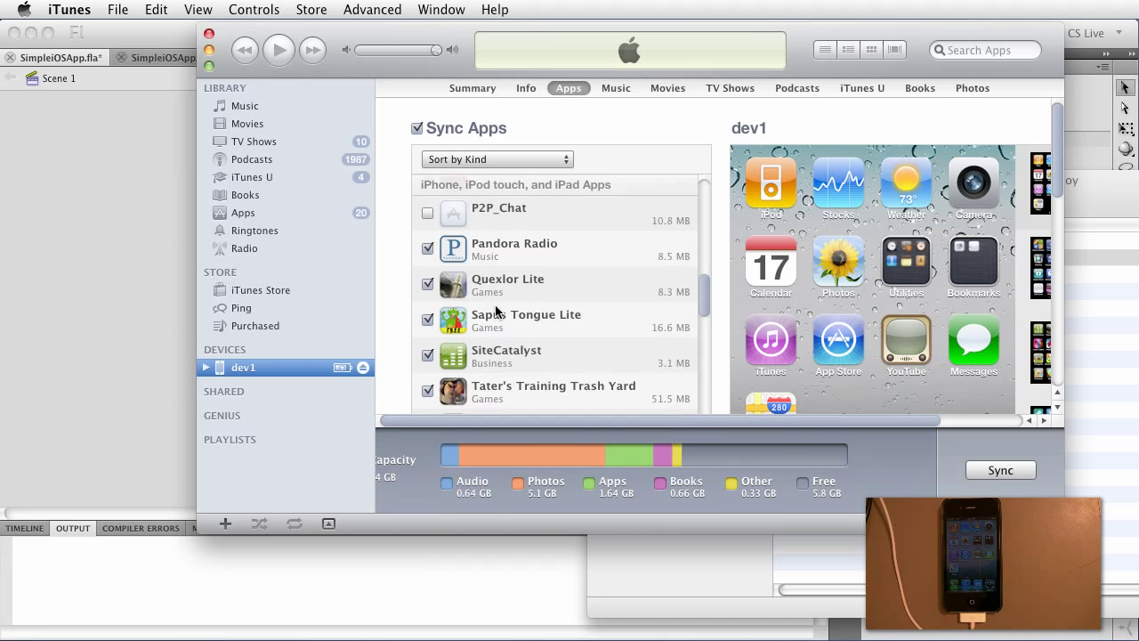
pyautogui.scroll(-5, 496, 311)
pyautogui.scroll(-5, 496, 312)
pyautogui.scroll(-4, 497, 312)
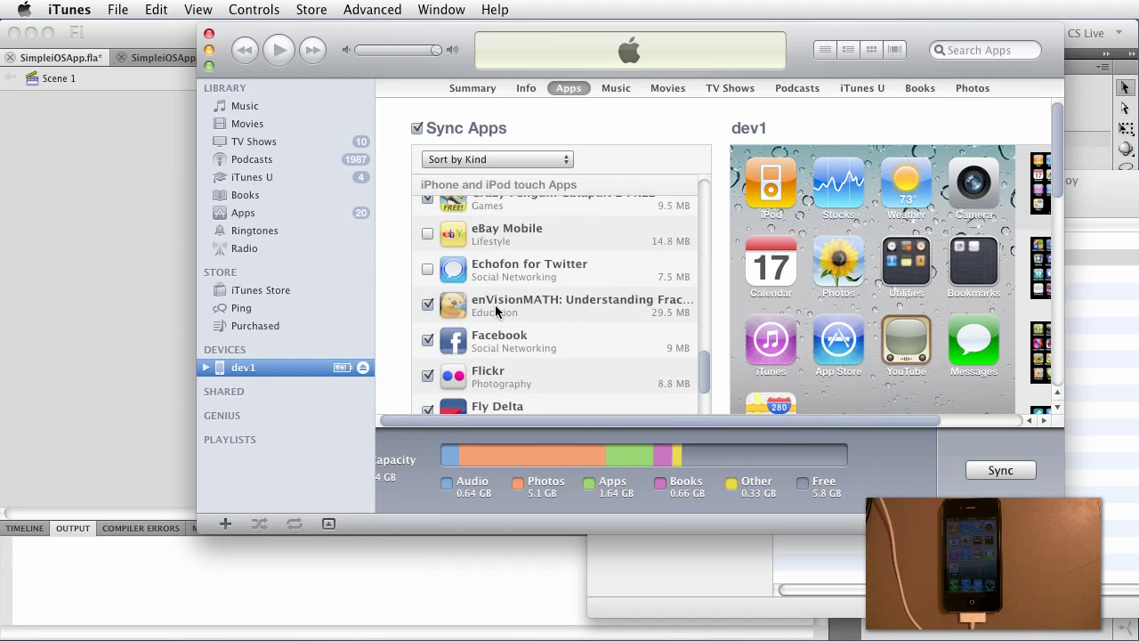
pyautogui.scroll(-6, 497, 311)
pyautogui.scroll(-1, 496, 312)
pyautogui.scroll(-8, 497, 311)
pyautogui.scroll(-5, 497, 312)
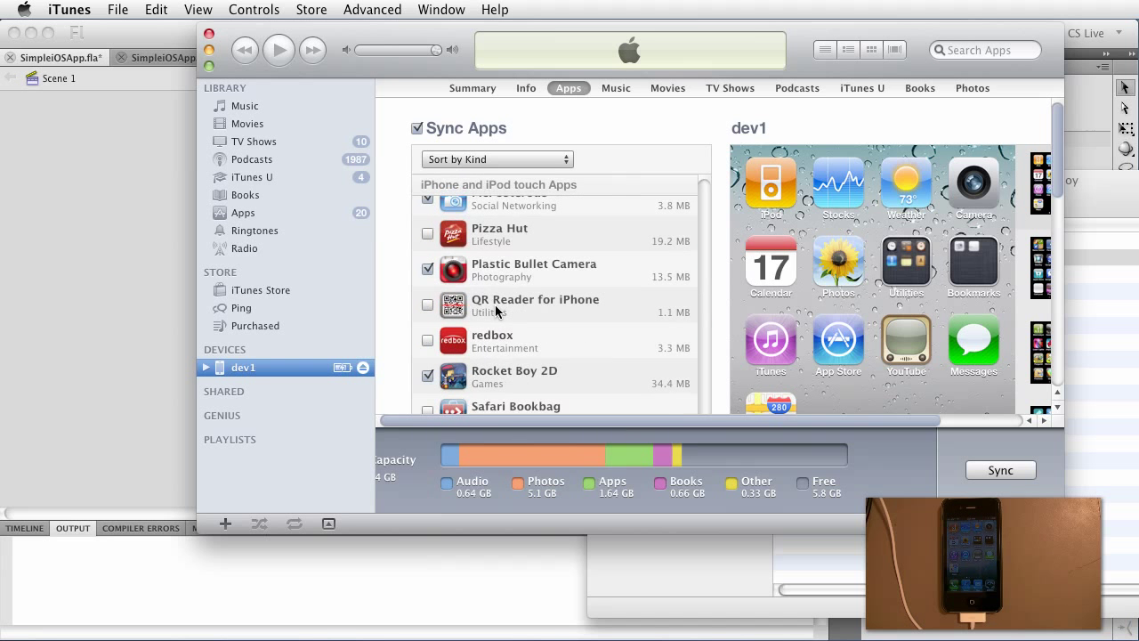
pyautogui.scroll(-6, 496, 311)
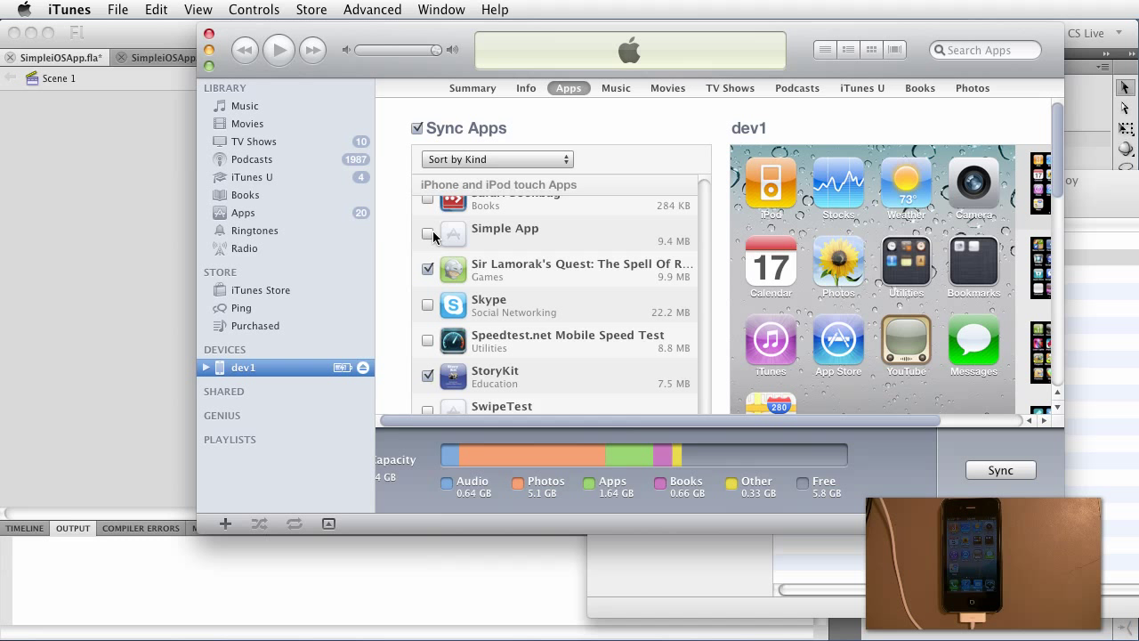
pyautogui.click(427, 234)
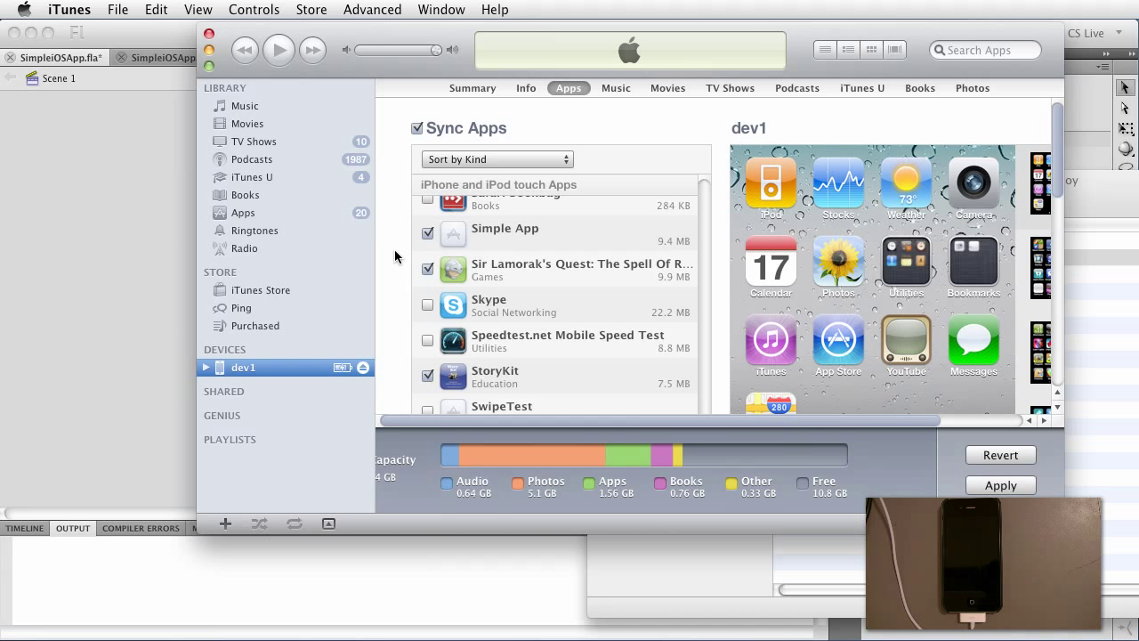
# Apply the pending app change to start syncing Simple App to dev1
pyautogui.click(999, 485)
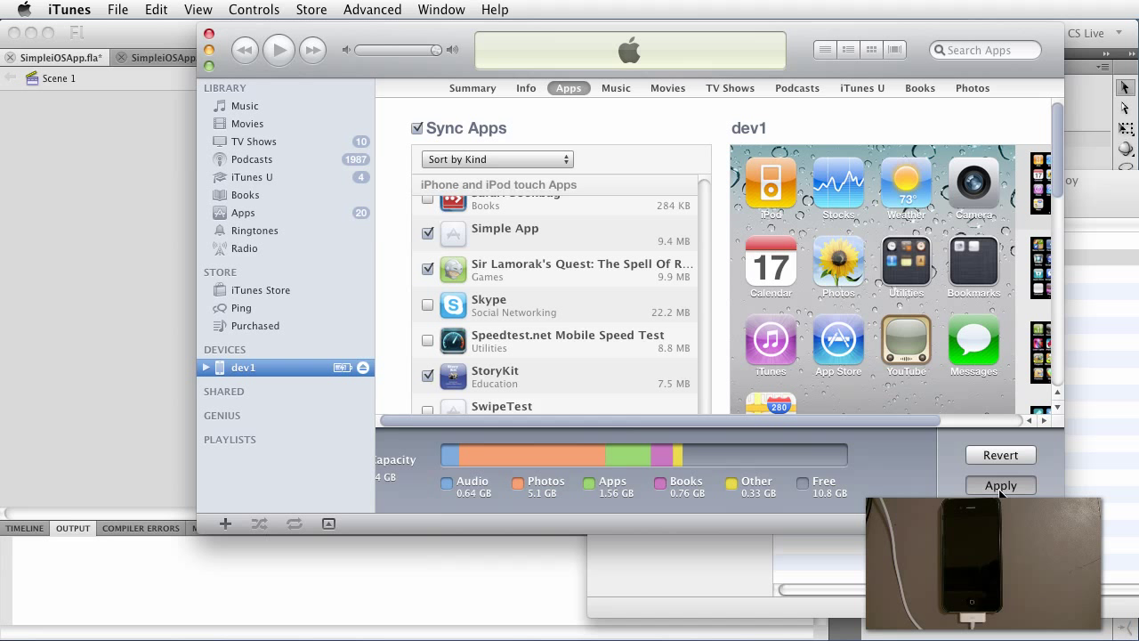